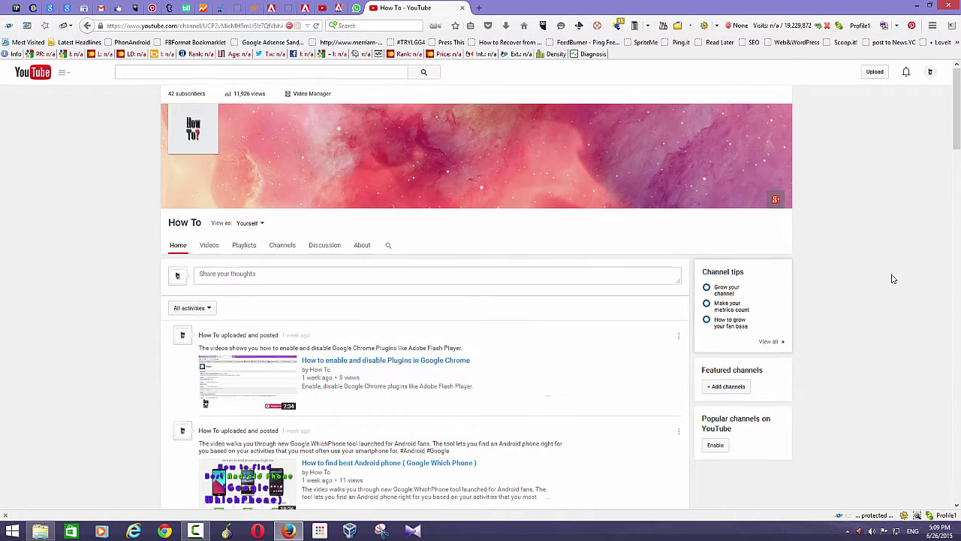
- Review the channel page, then open Edit channel navigation from the banner's pencil icon
scroll(892, 277, "down", 2)
scroll(892, 276, "down", 2)
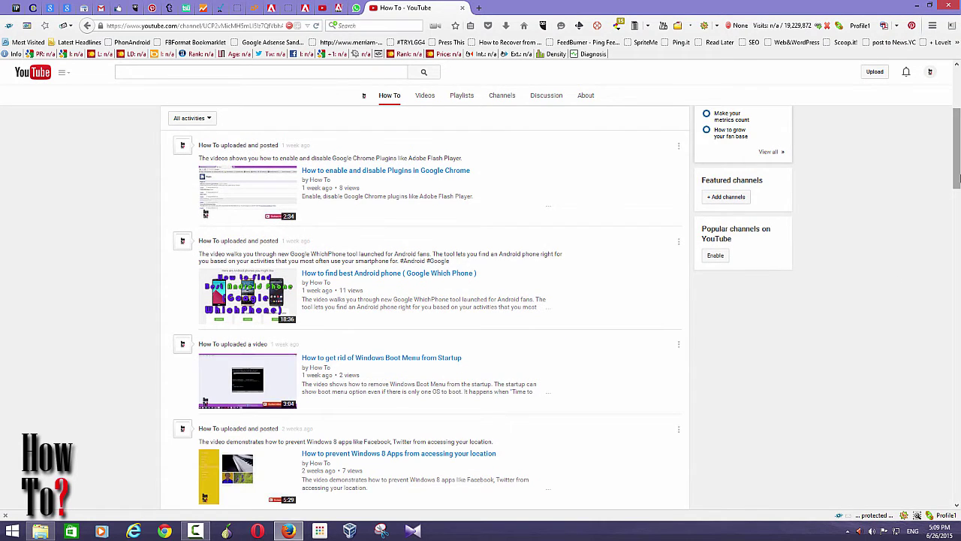
scroll(871, 225, "up", 4)
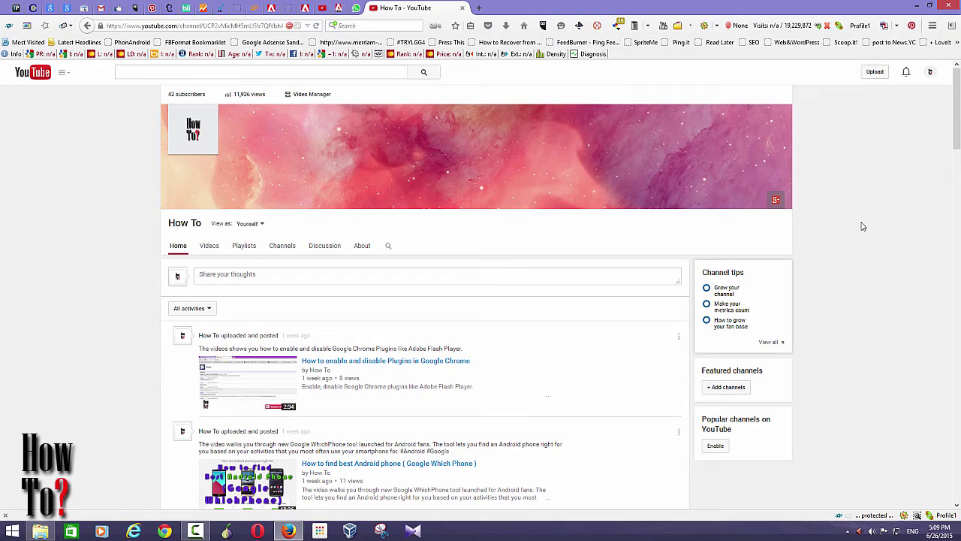
scroll(862, 223, "down", 3)
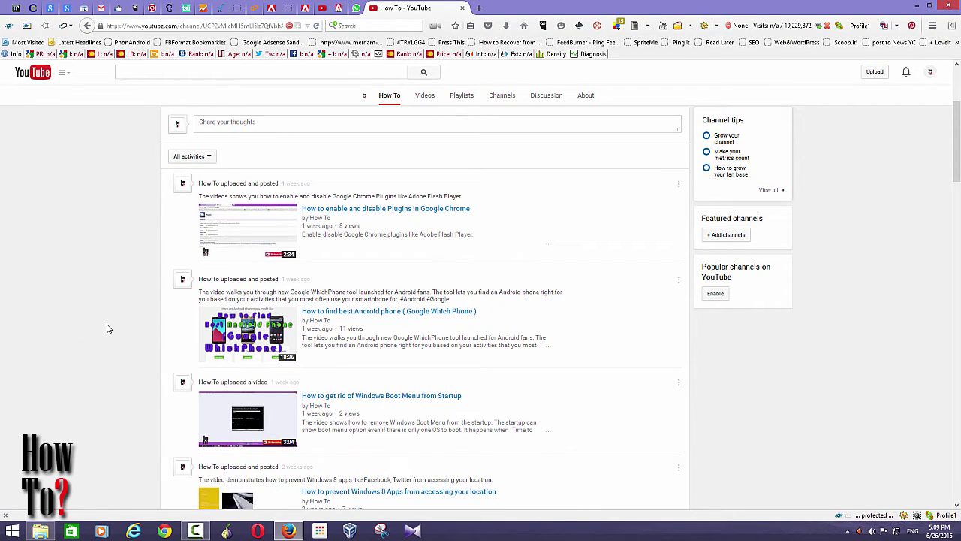
scroll(152, 337, "down", 5)
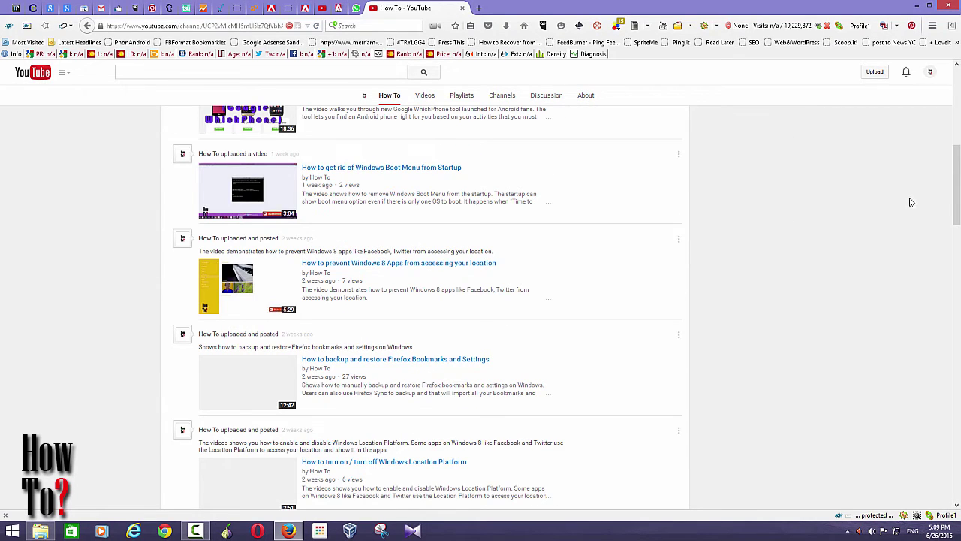
scroll(912, 201, "up", 5)
scroll(913, 202, "up", 3)
scroll(912, 202, "down", 7)
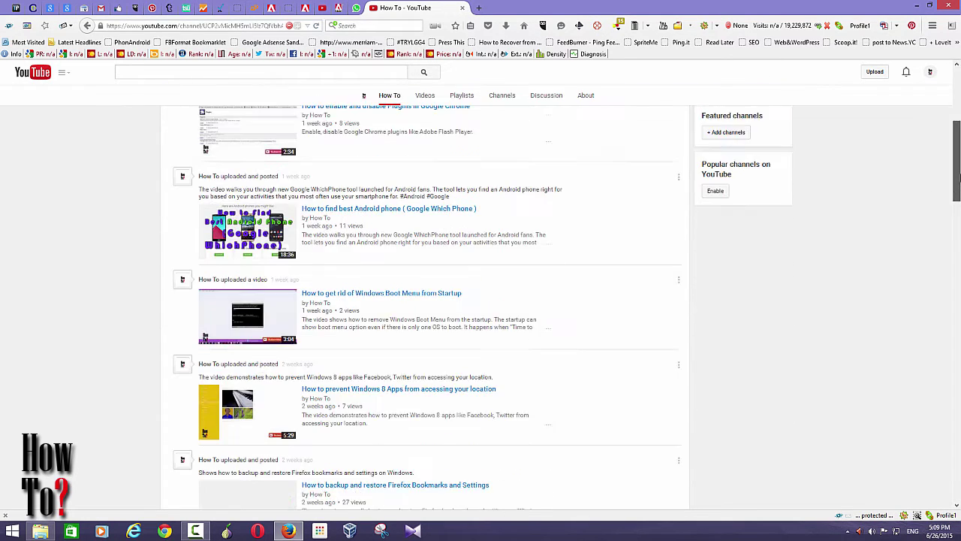
scroll(959, 180, "down", 1)
scroll(959, 180, "up", 5)
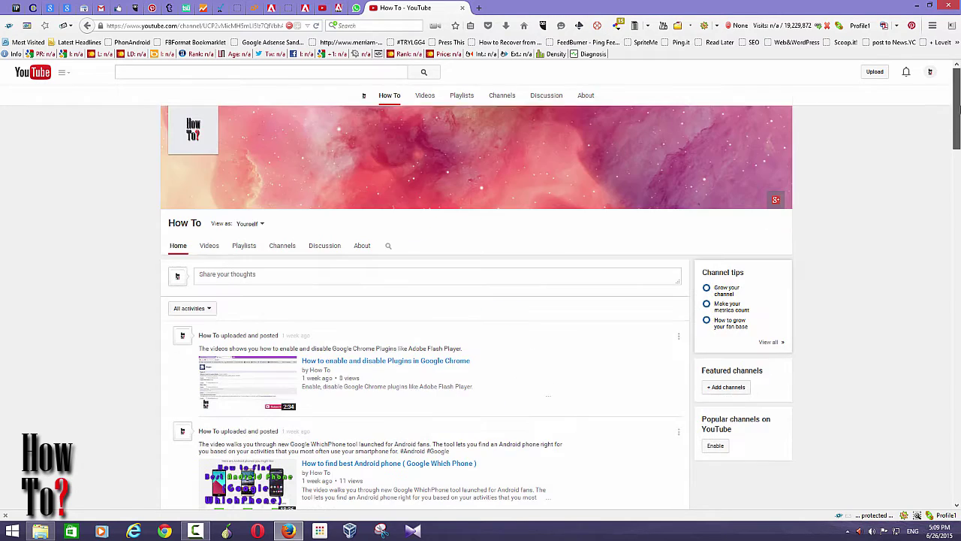
scroll(959, 180, "down", 4)
scroll(369, 262, "down", 6)
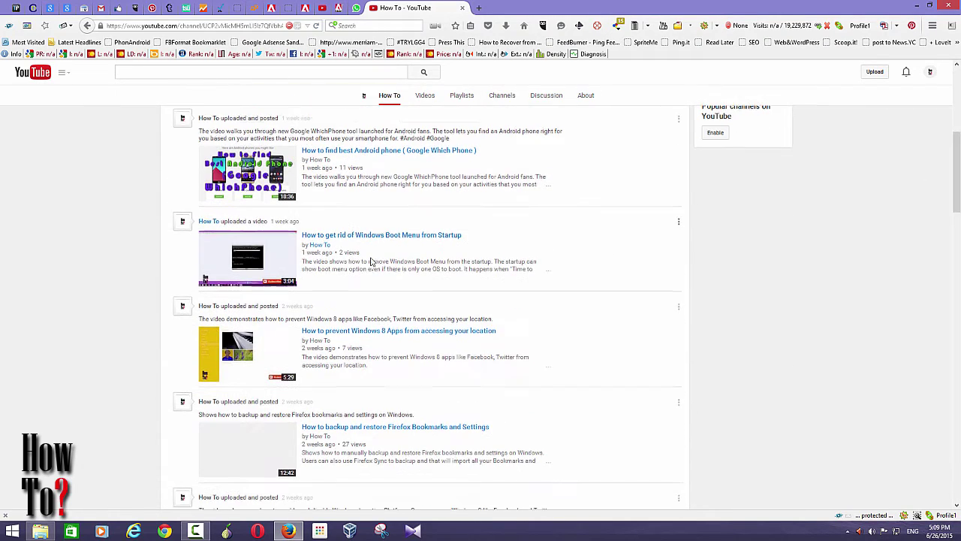
scroll(373, 262, "down", 7)
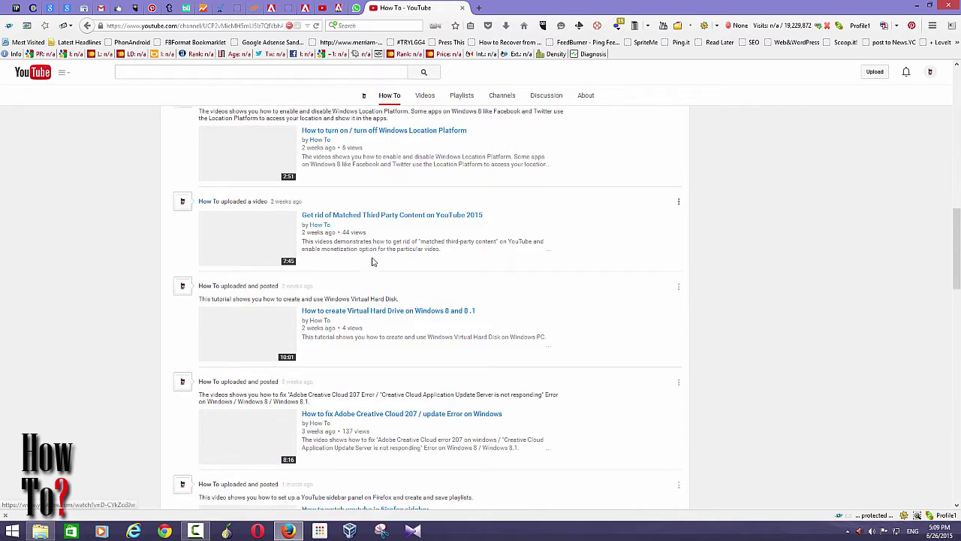
scroll(373, 296, "down", 2)
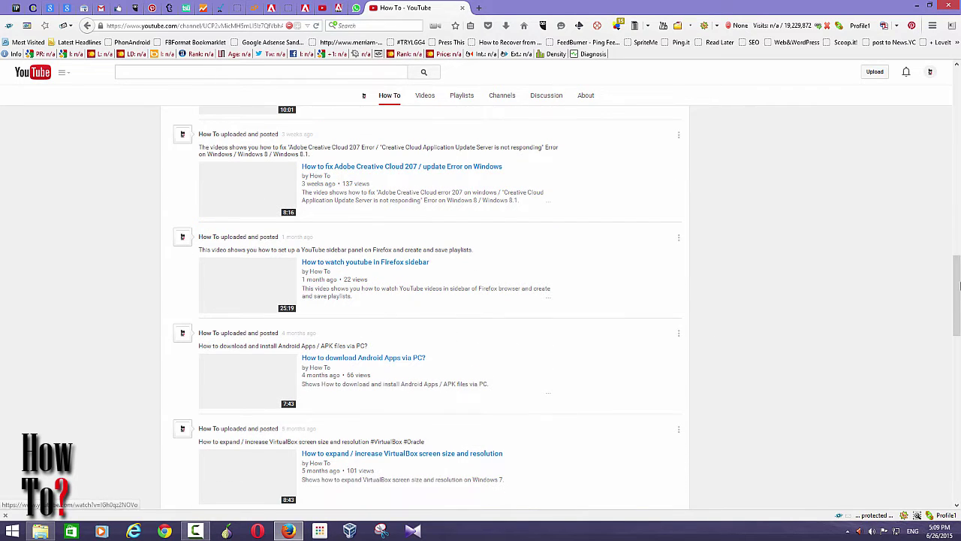
scroll(373, 296, "down", 9)
scroll(425, 301, "down", 9)
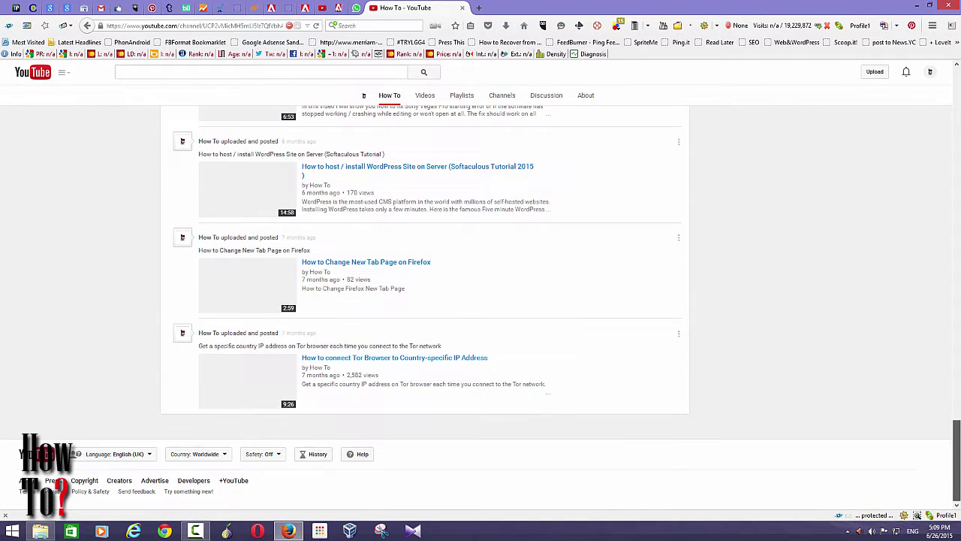
mouse_move(958, 458)
left_mouse_down()
mouse_move(956, 102)
mouse_move(957, 451)
left_mouse_up()
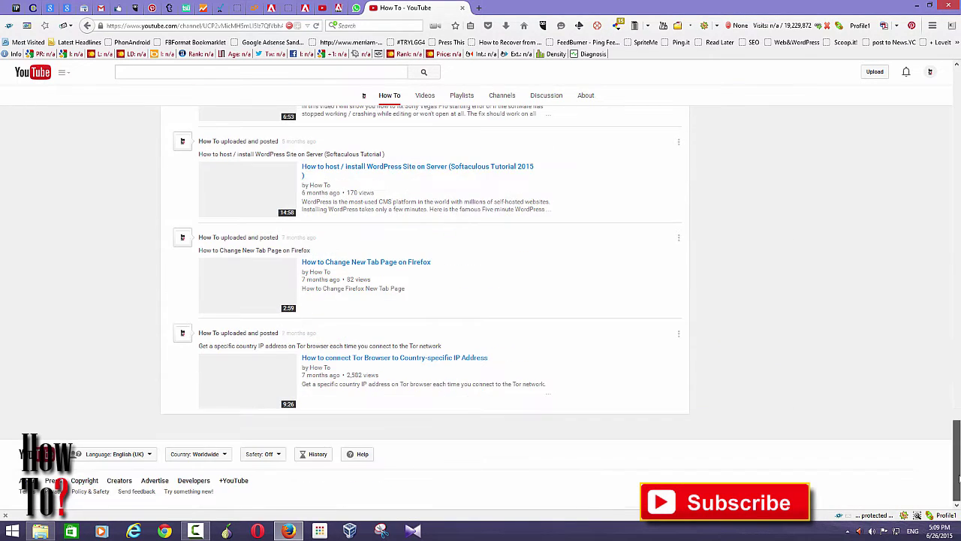
scroll(517, 286, "up", 5)
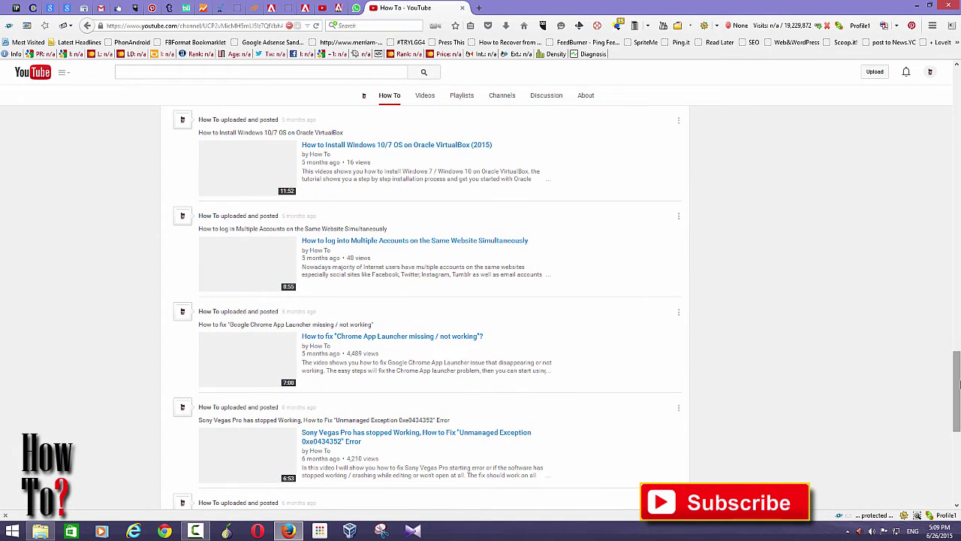
scroll(957, 390, "up", 2)
scroll(957, 389, "down", 5)
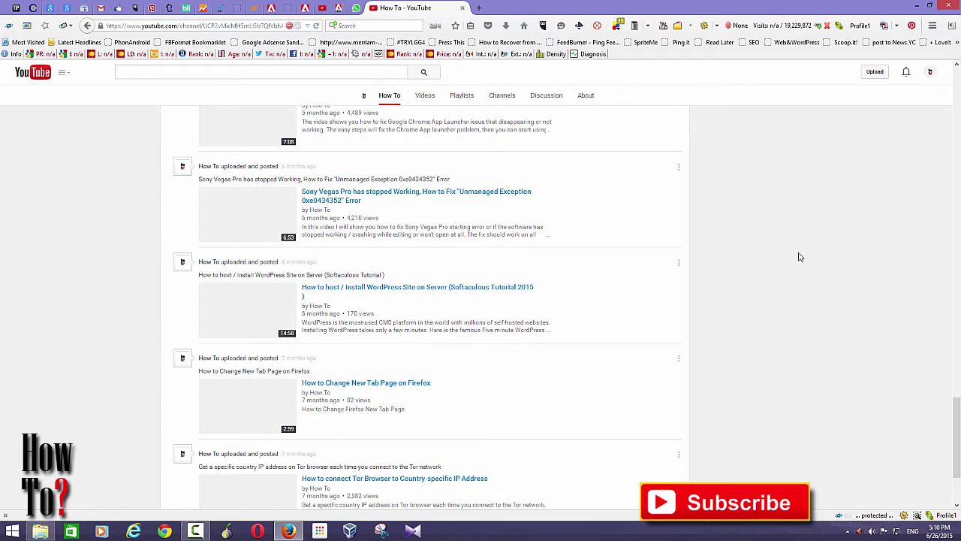
scroll(957, 420, "down", 2)
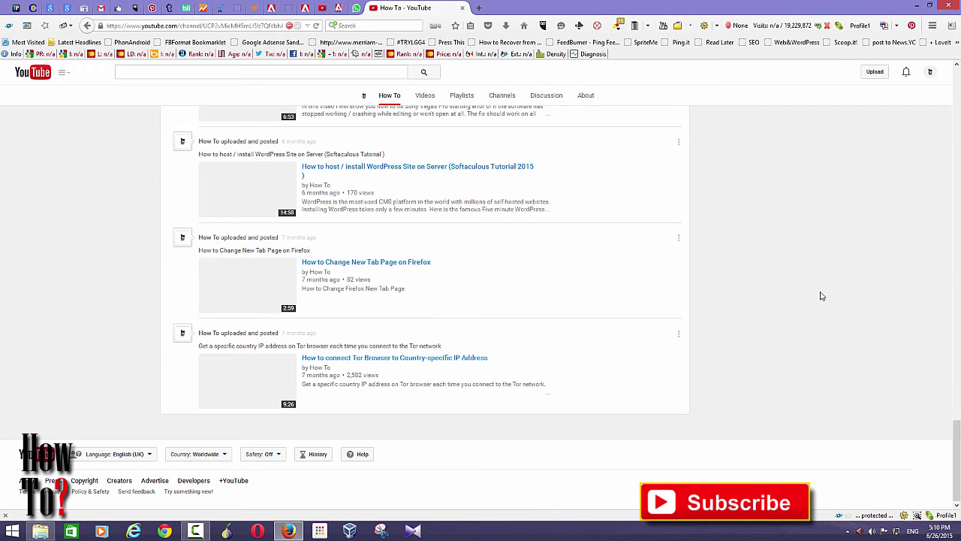
left_click_drag(956, 451, 956, 108)
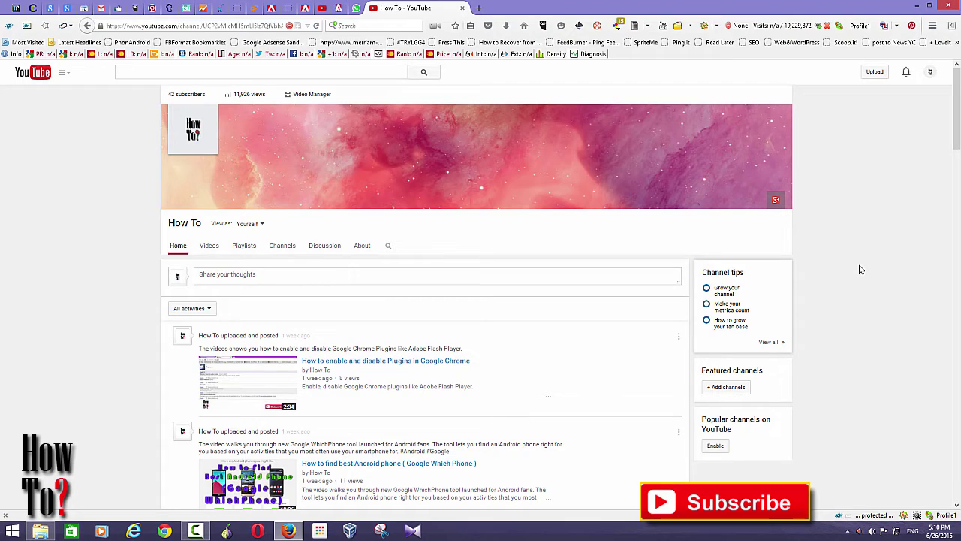
mouse_move(781, 222)
scroll(116, 277, "down", 3)
scroll(122, 280, "up", 3)
scroll(151, 311, "down", 5)
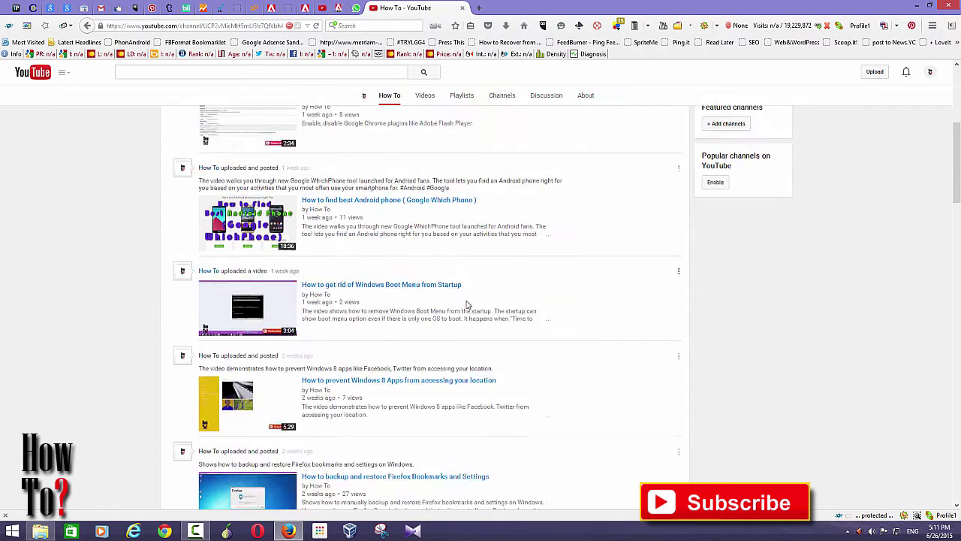
scroll(466, 304, "down", 4)
left_click_drag(958, 209, 958, 252)
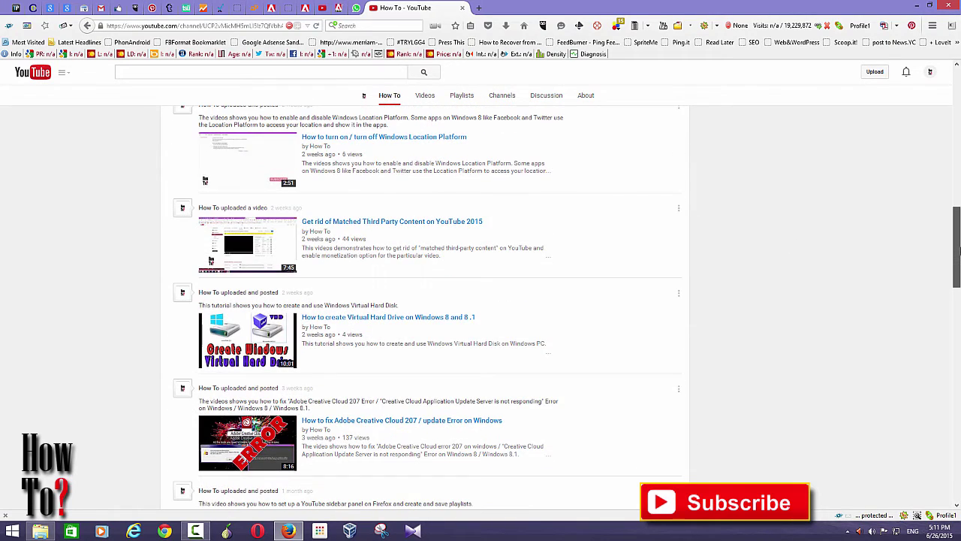
scroll(325, 275, "up", 10)
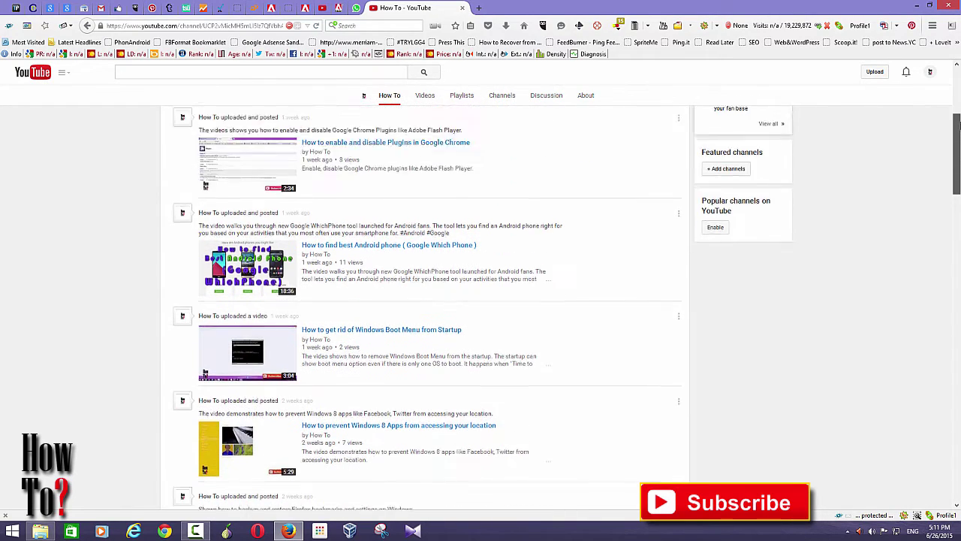
scroll(506, 300, "down", 2)
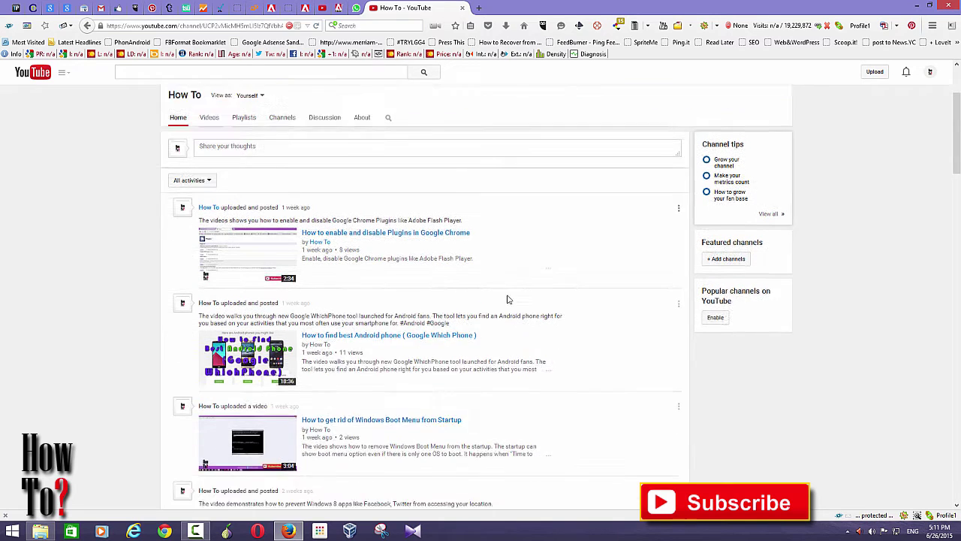
left_click_drag(958, 150, 959, 123)
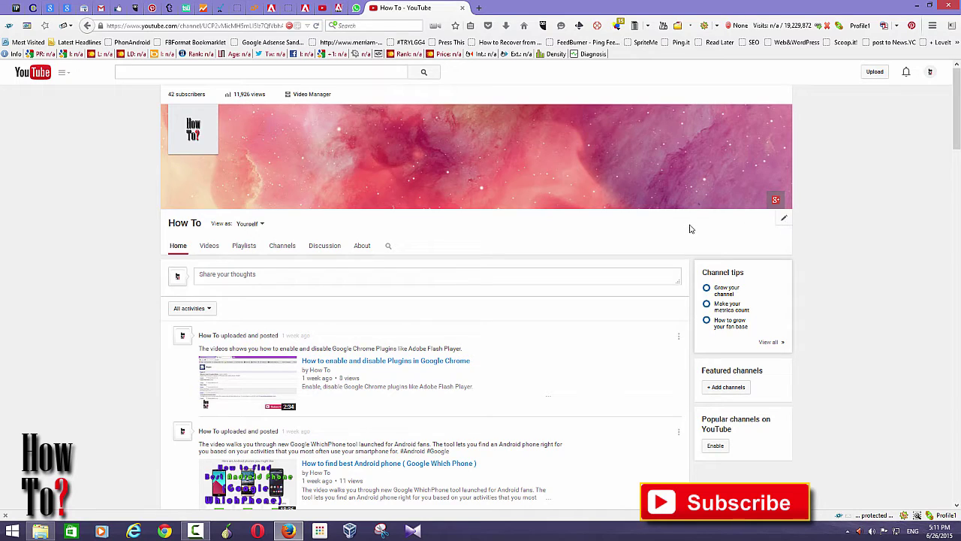
left_click(784, 219)
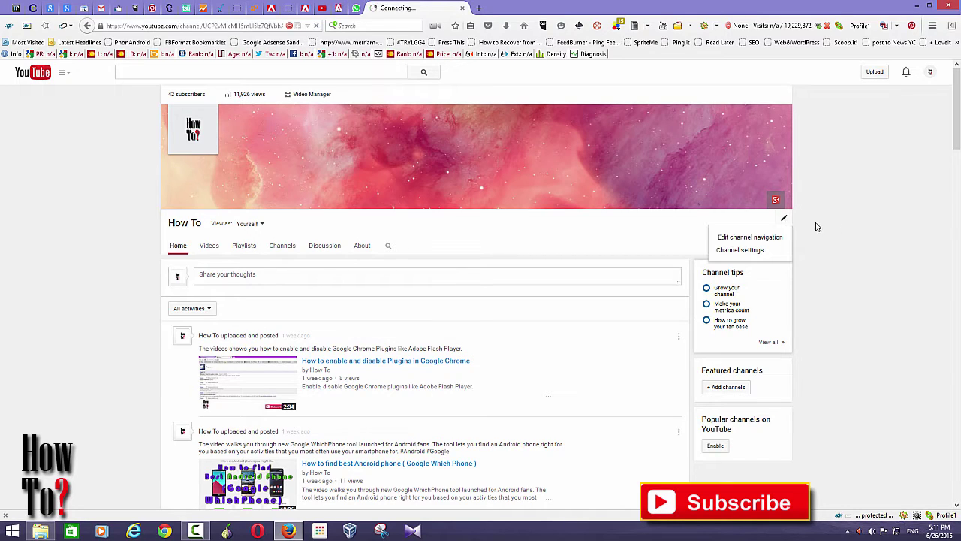
left_click(766, 246)
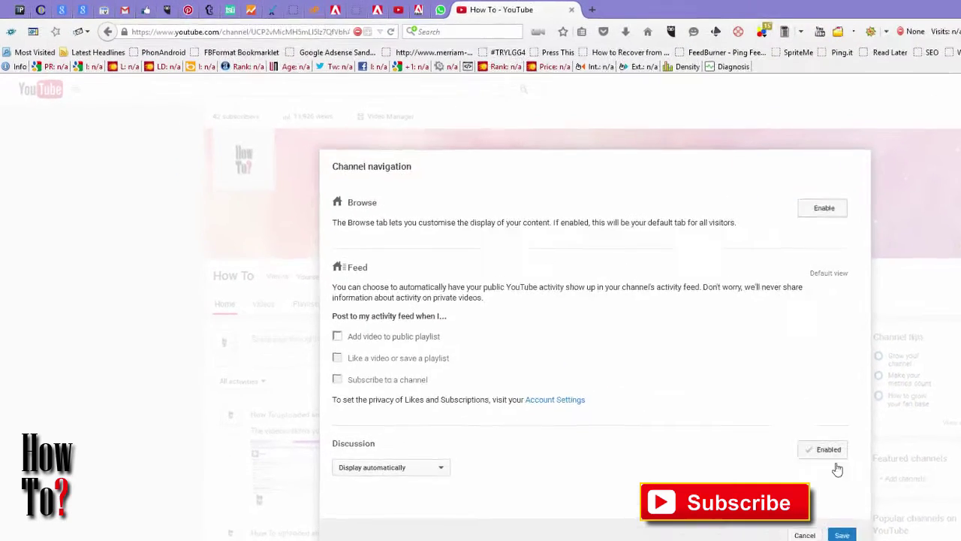
- Enable the Browse layout and save the channel navigation settings
left_click(876, 223)
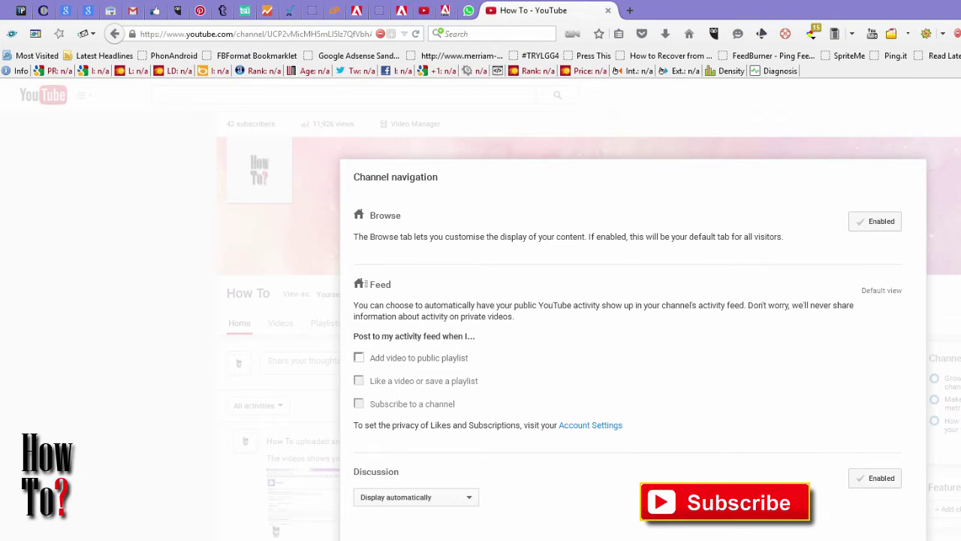
left_click(859, 225)
left_click(860, 225)
left_click(685, 439)
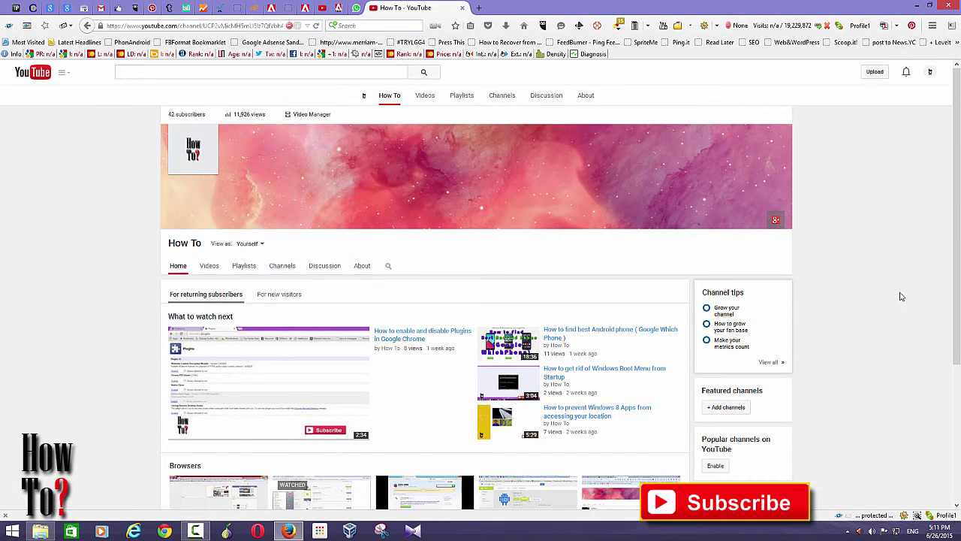
- Scroll the refreshed Home page to see What to watch next, the Browsers shelf and Add a section
scroll(893, 353, "down", 5)
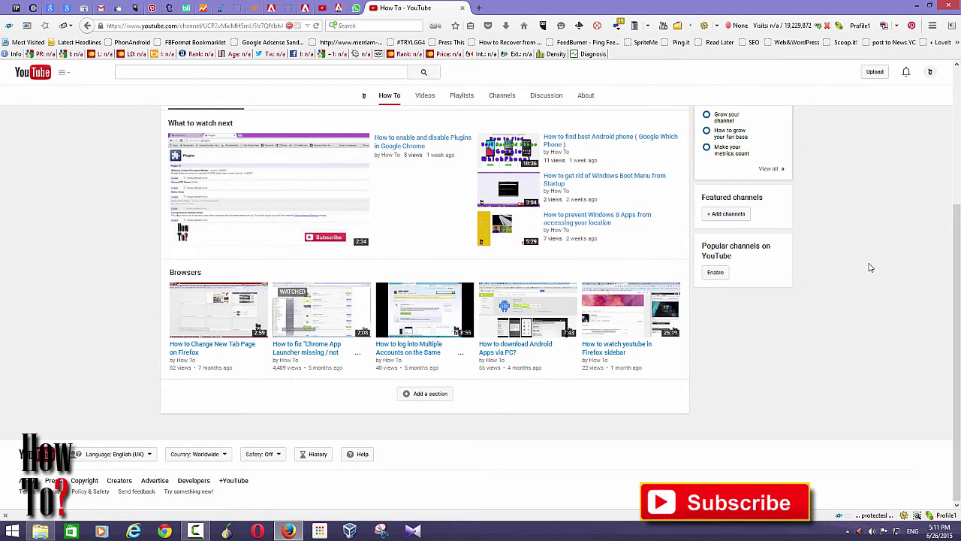
scroll(867, 267, "up", 3)
scroll(864, 264, "down", 2)
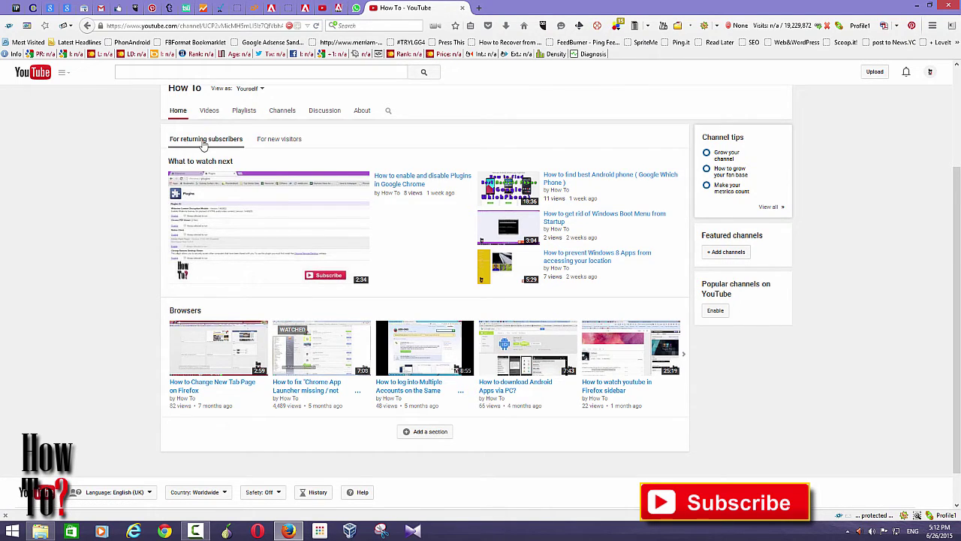
- In the For new visitors view, choose Change trailer for the Sony Vegas trailer
left_click(277, 141)
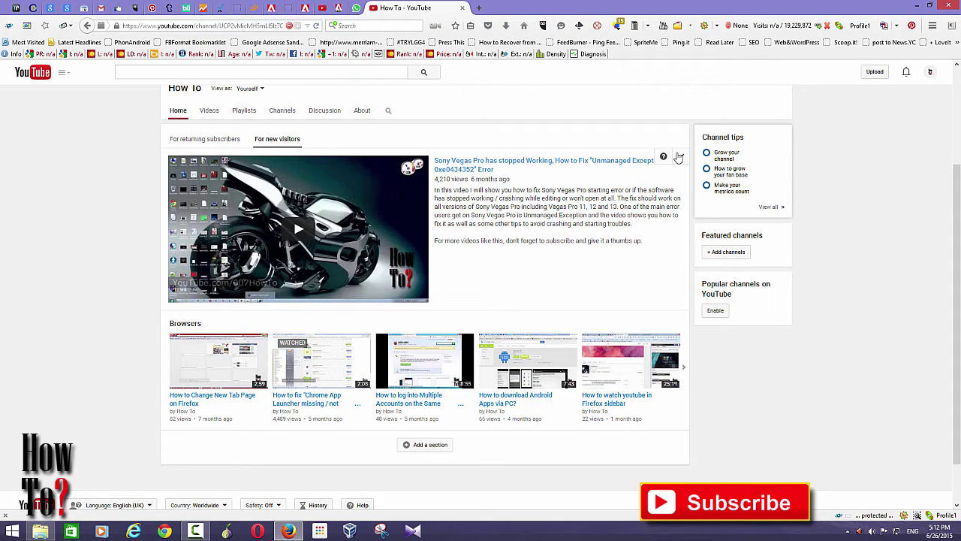
left_click(680, 157)
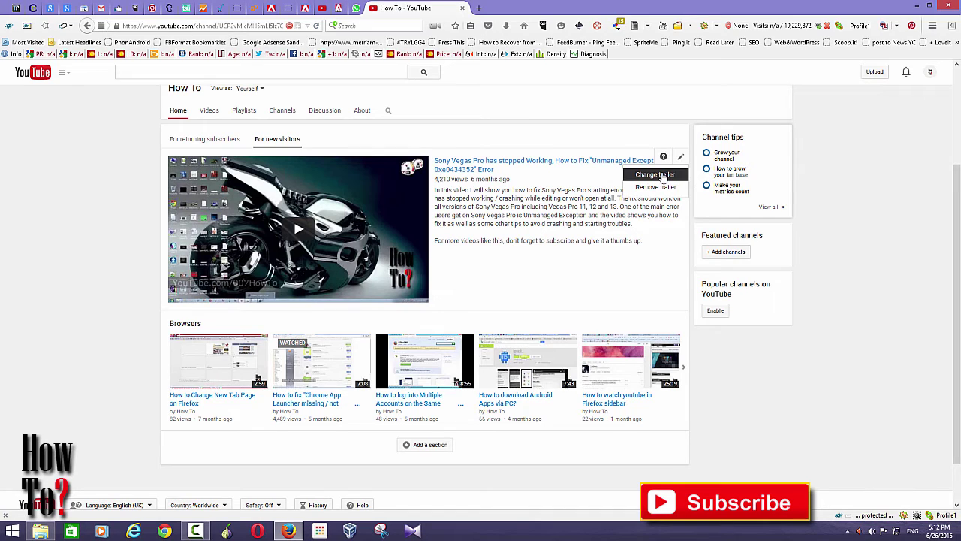
left_click(661, 176)
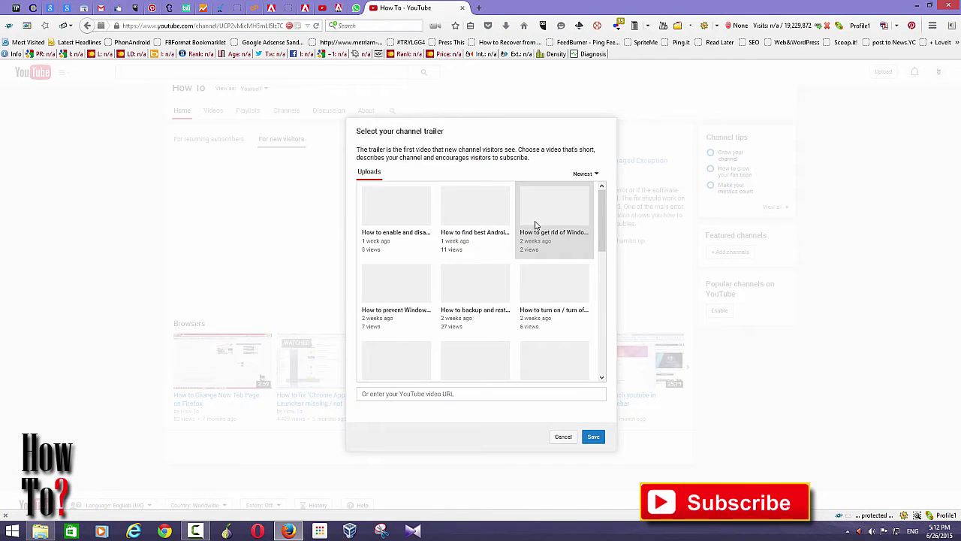
- Save the 'Sony Vegas Pro has stopped Working' upload as the channel trailer
mouse_move(607, 208)
left_mouse_down()
mouse_move(607, 359)
mouse_move(605, 220)
left_mouse_up()
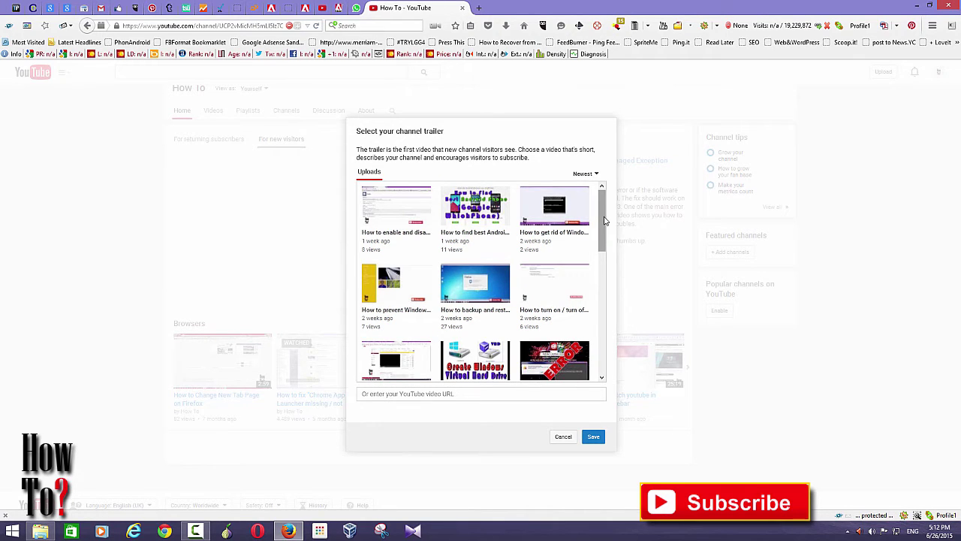
scroll(597, 327, "down", 5)
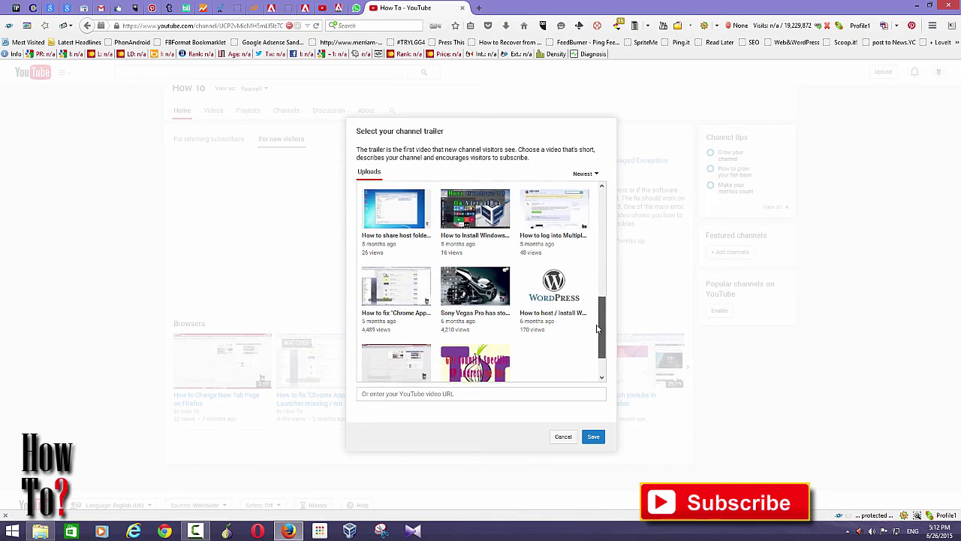
left_click(598, 440)
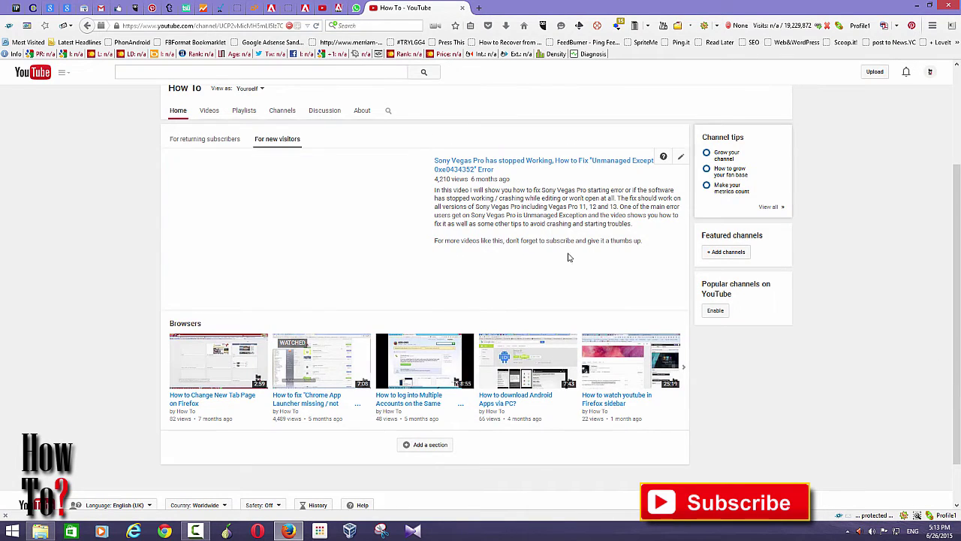
- For returning subscribers, keep What to watch next on Latest upload without featuring other content
left_click(209, 138)
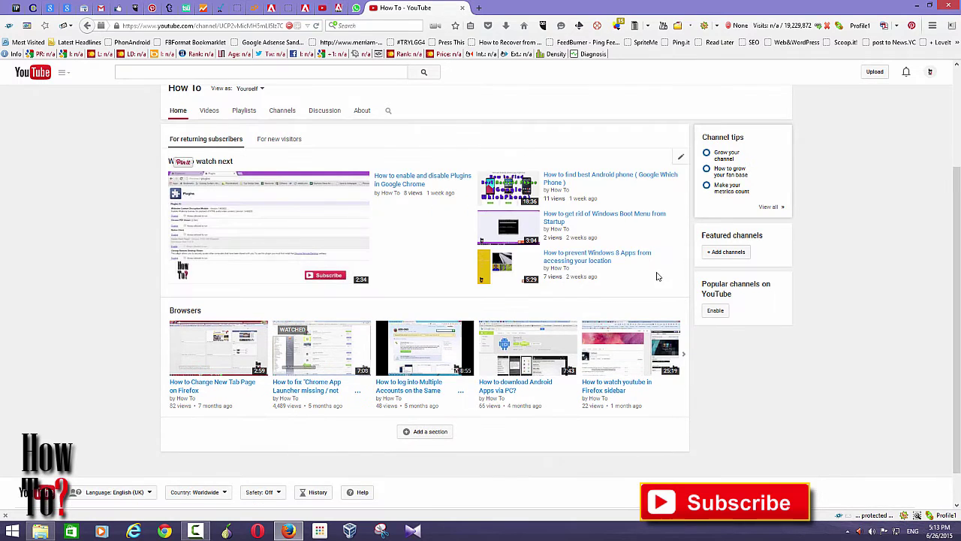
left_click(682, 156)
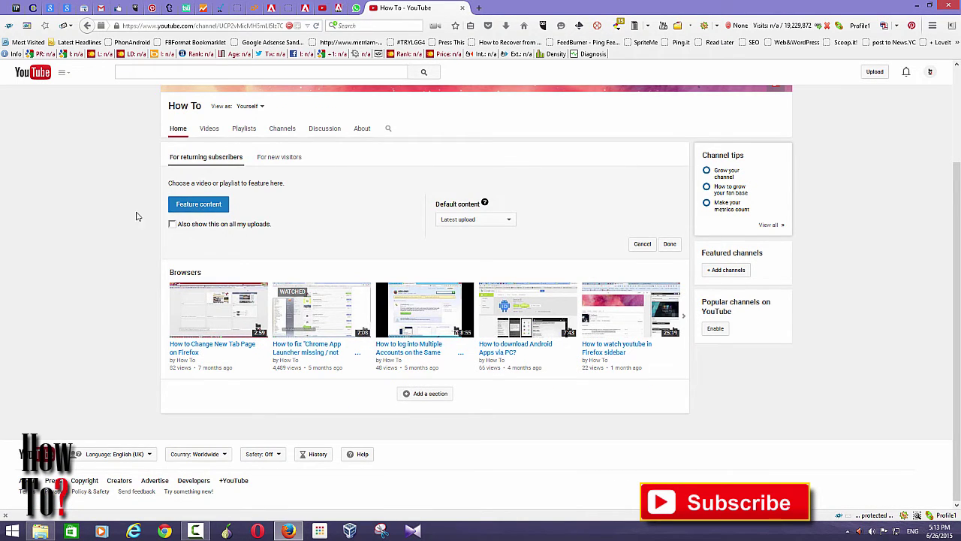
left_click(198, 206)
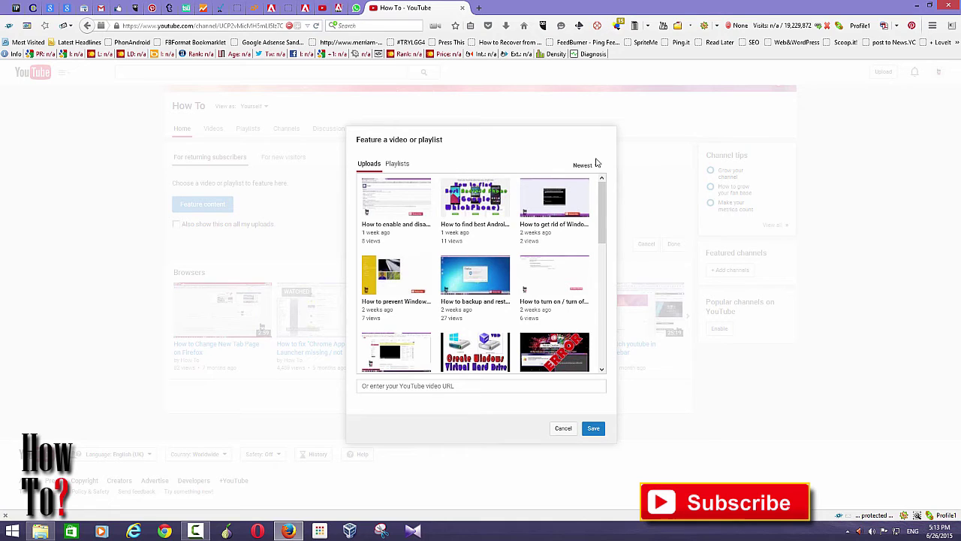
left_click(396, 165)
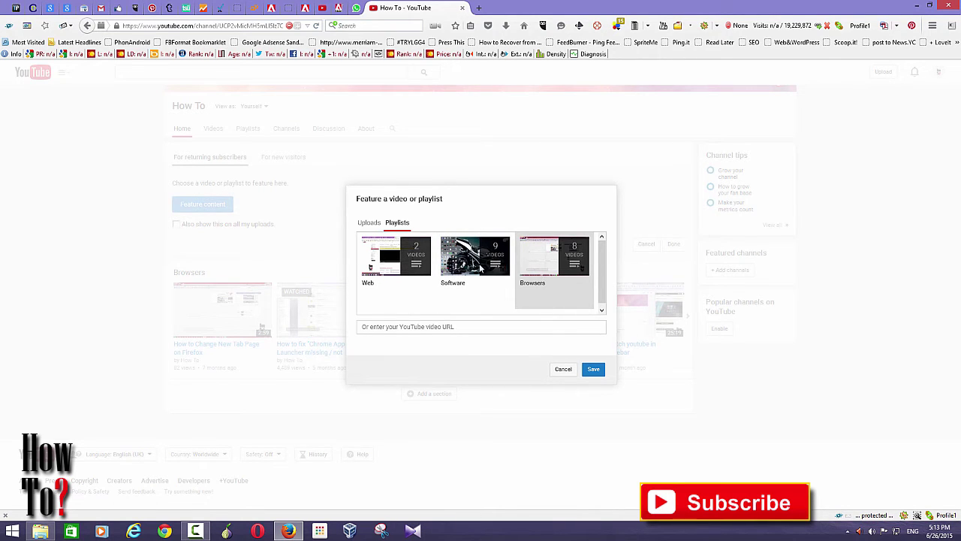
left_click(366, 224)
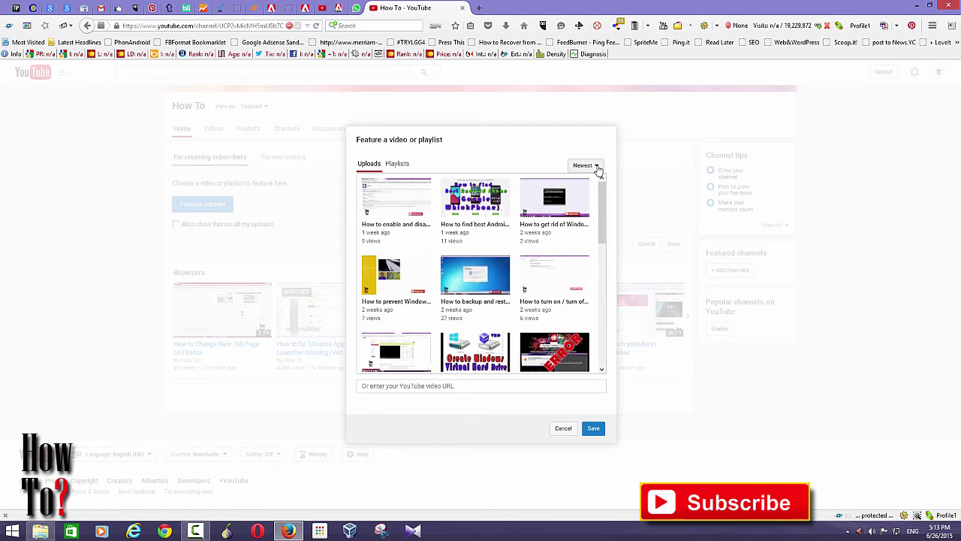
left_click(563, 428)
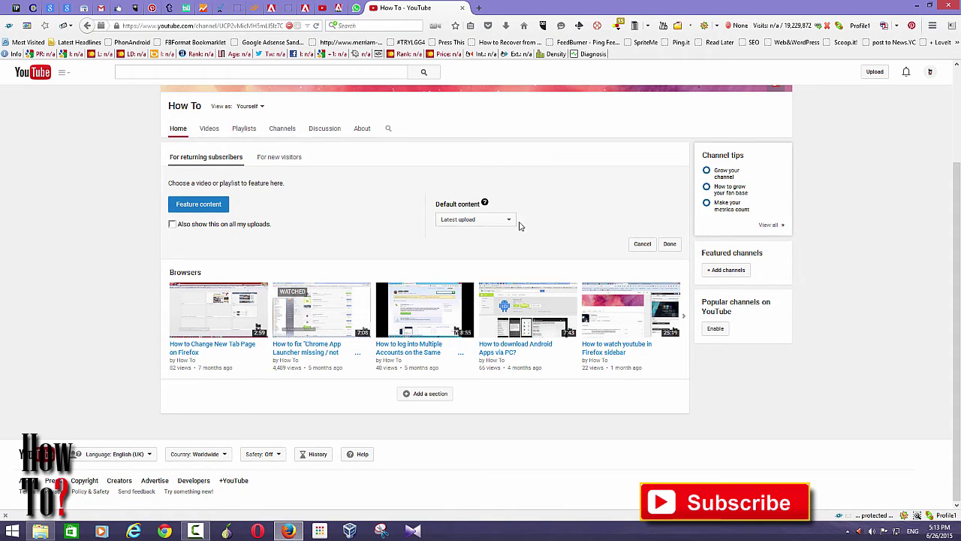
left_click(669, 245)
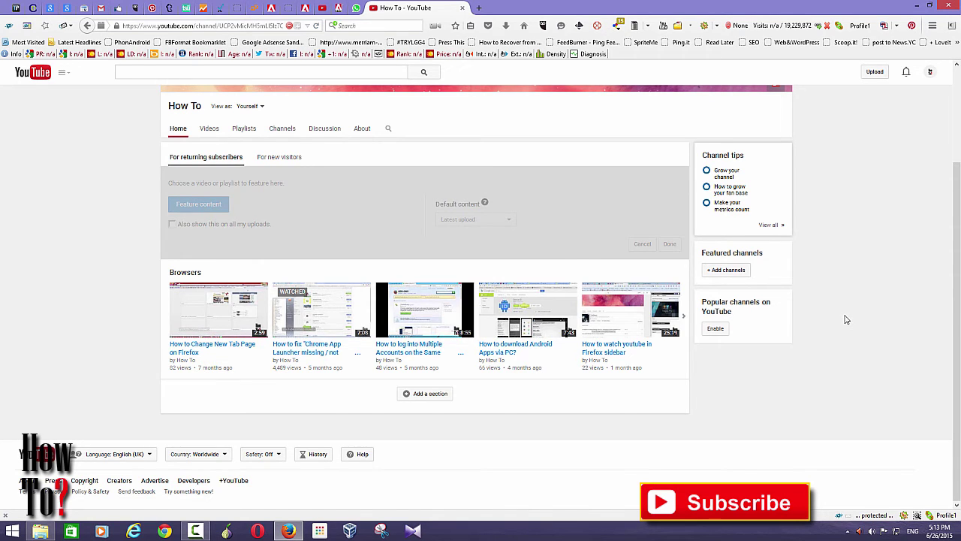
scroll(281, 268, "down", 1)
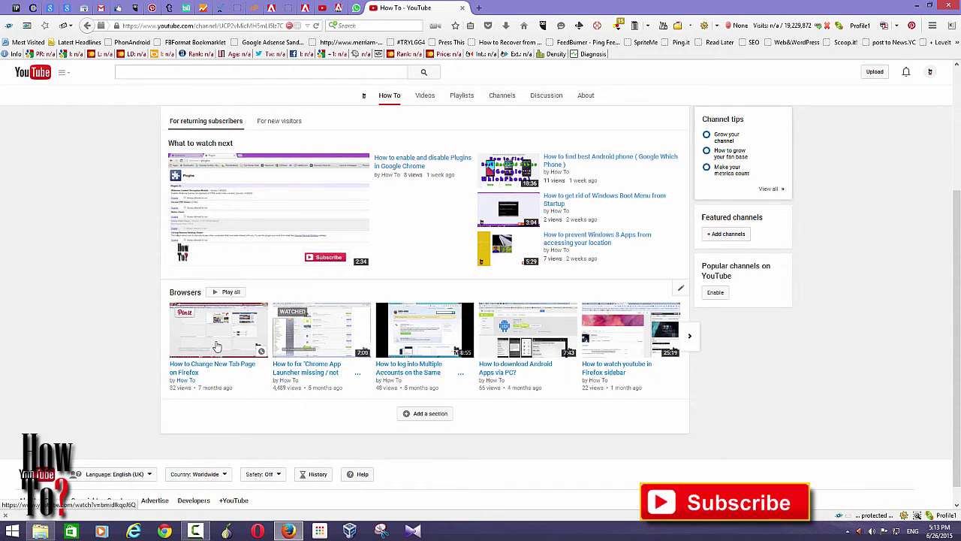
left_click(689, 337)
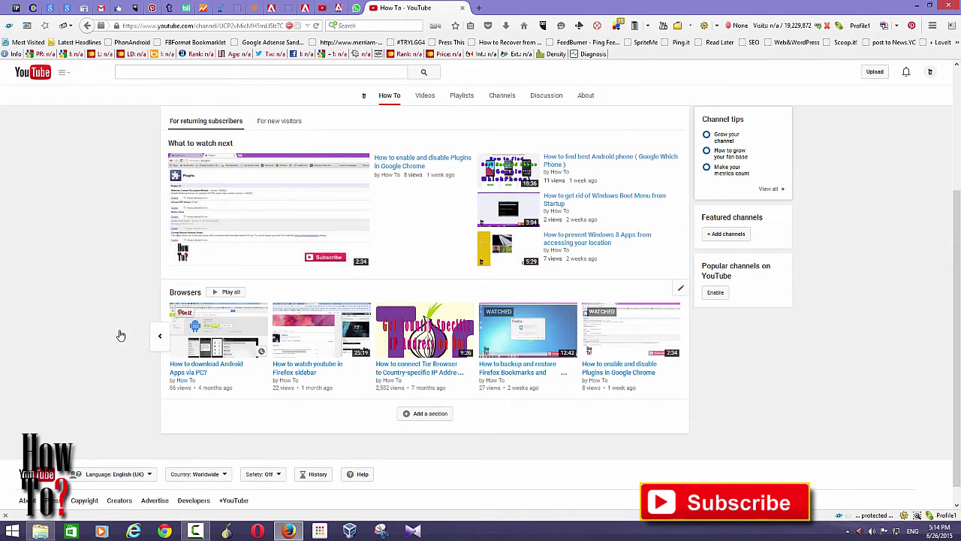
left_click(160, 337)
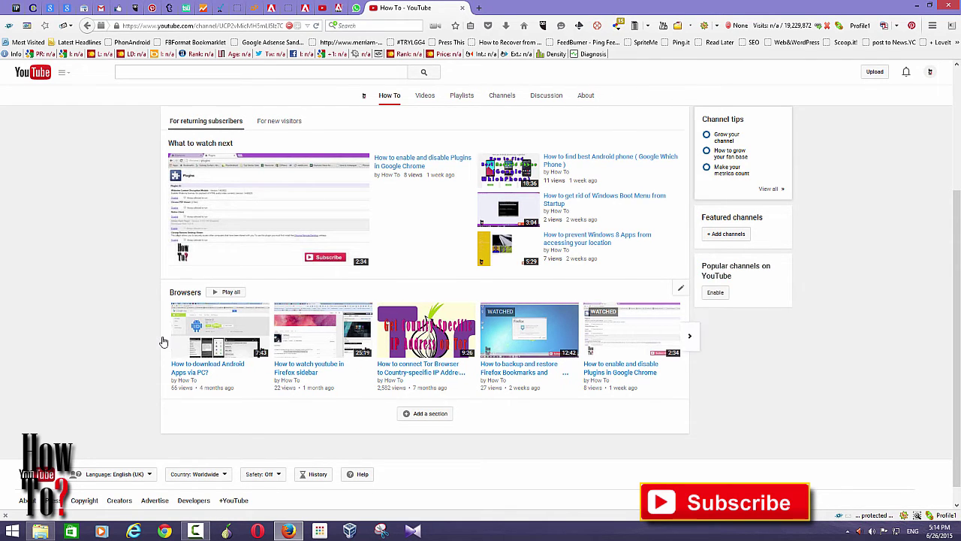
- Add a new Home section with Content set to Popular uploads and Layout set to Vertical list
left_click(445, 419)
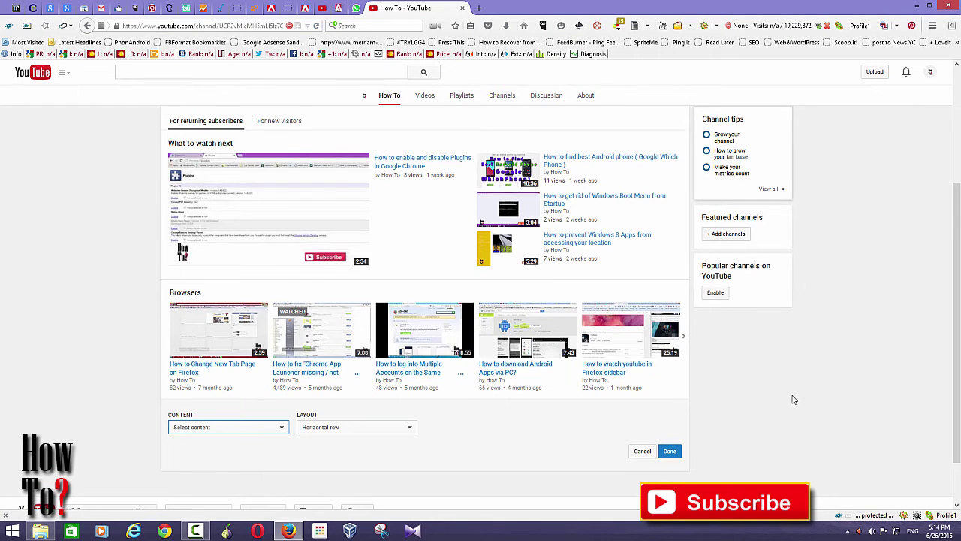
scroll(784, 401, "down", 1)
left_click(256, 372)
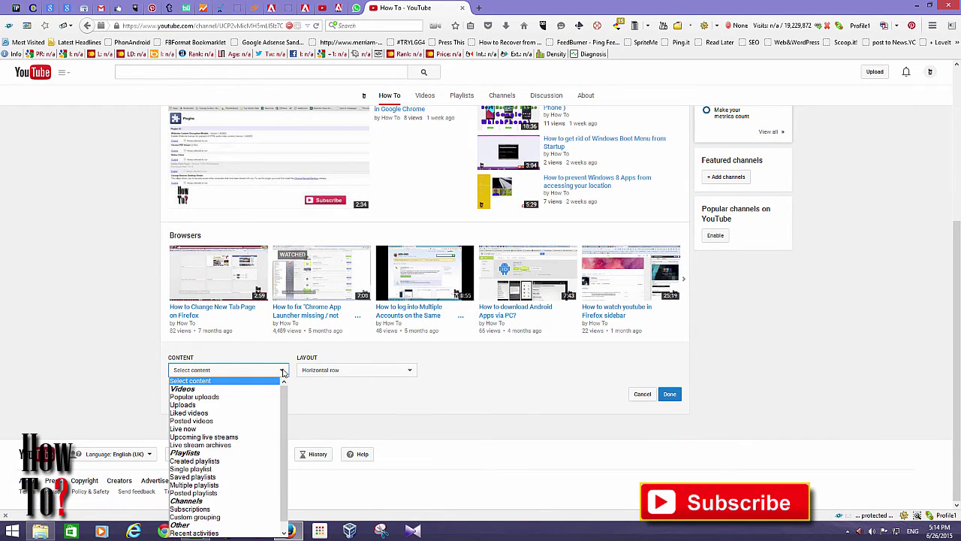
left_click(50, 370)
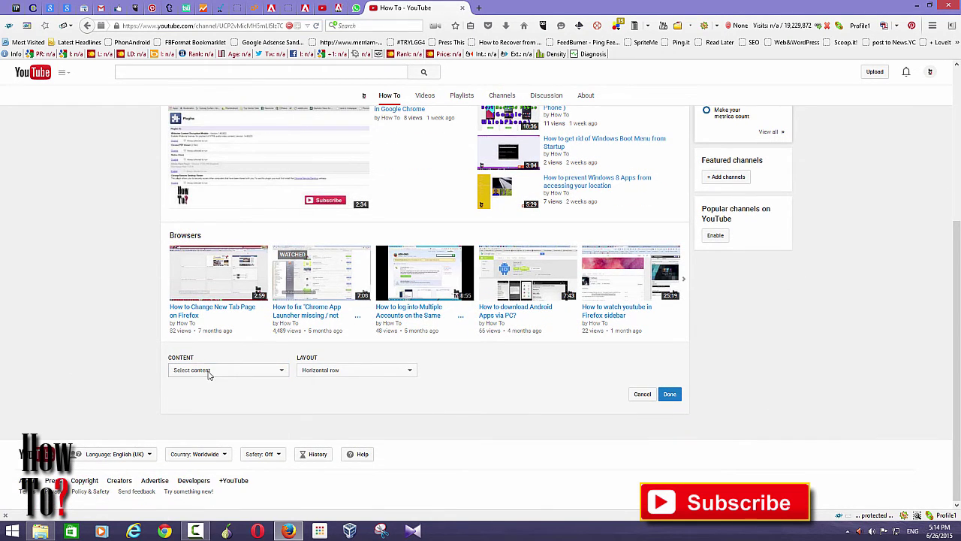
left_click(285, 369)
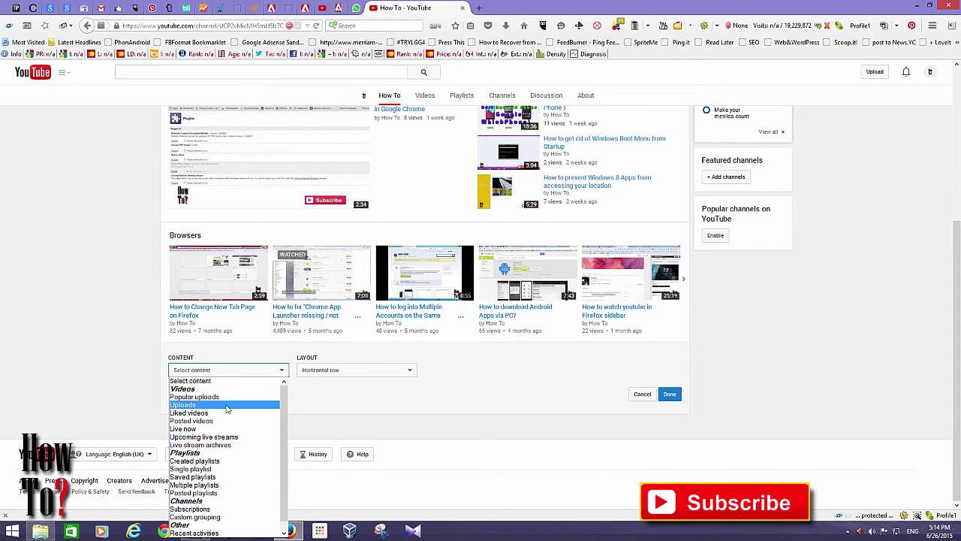
left_click(203, 397)
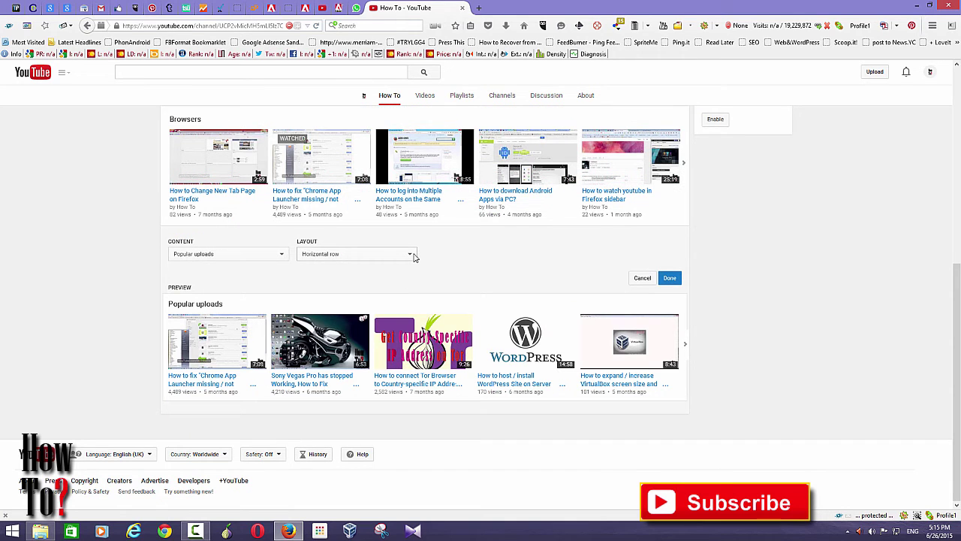
left_click(414, 257)
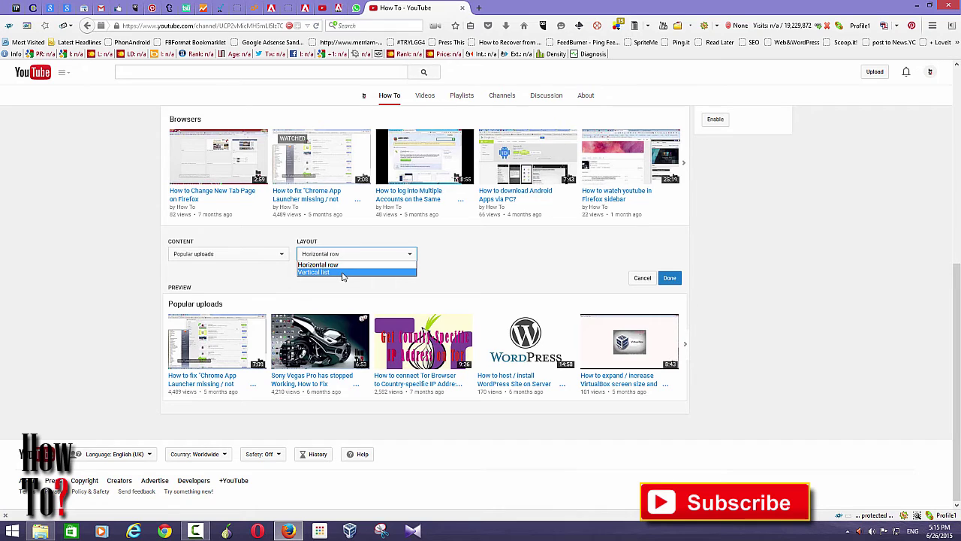
left_click(471, 270)
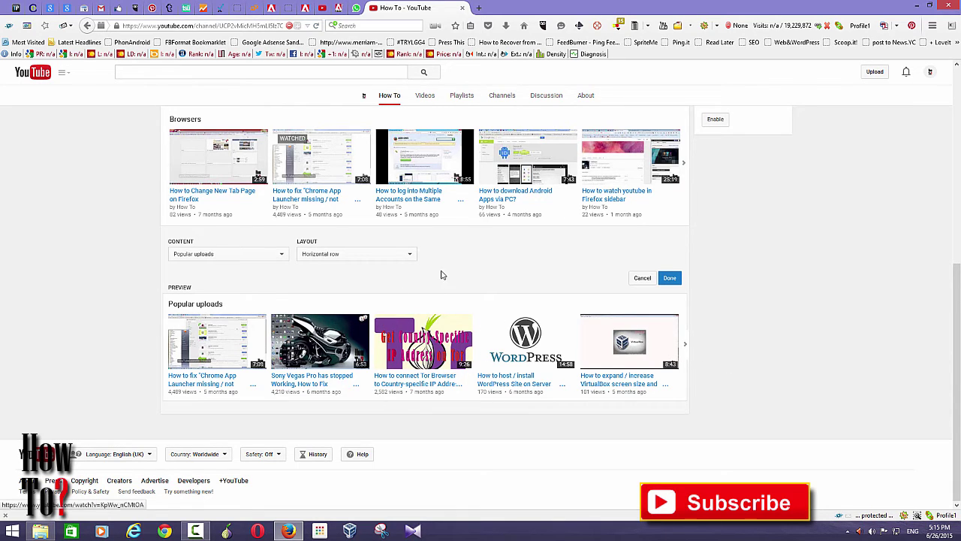
left_click(409, 258)
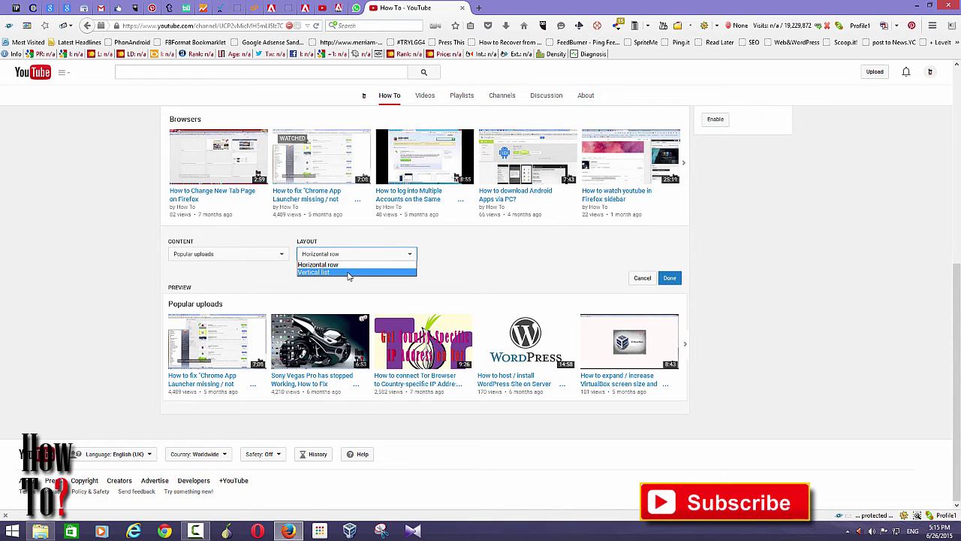
left_click(349, 273)
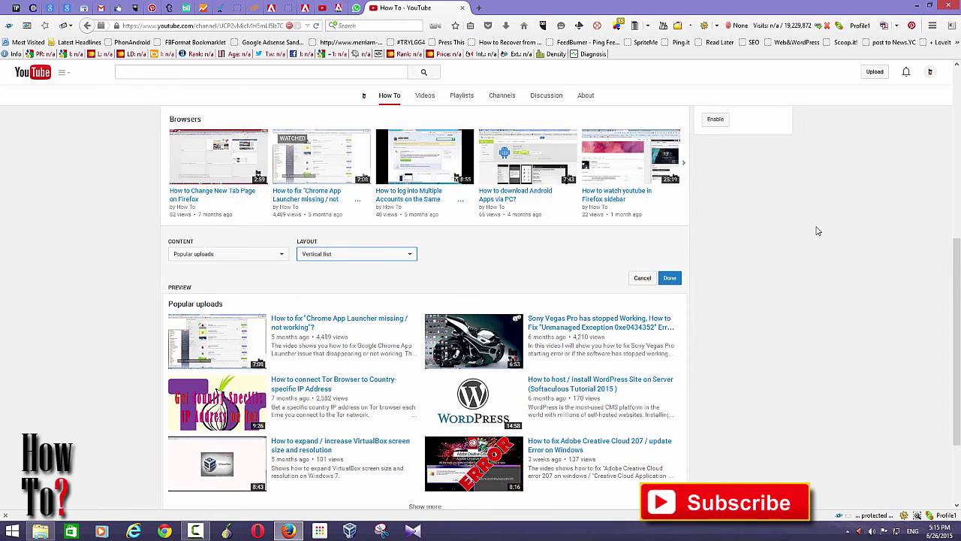
scroll(244, 303, "down", 1)
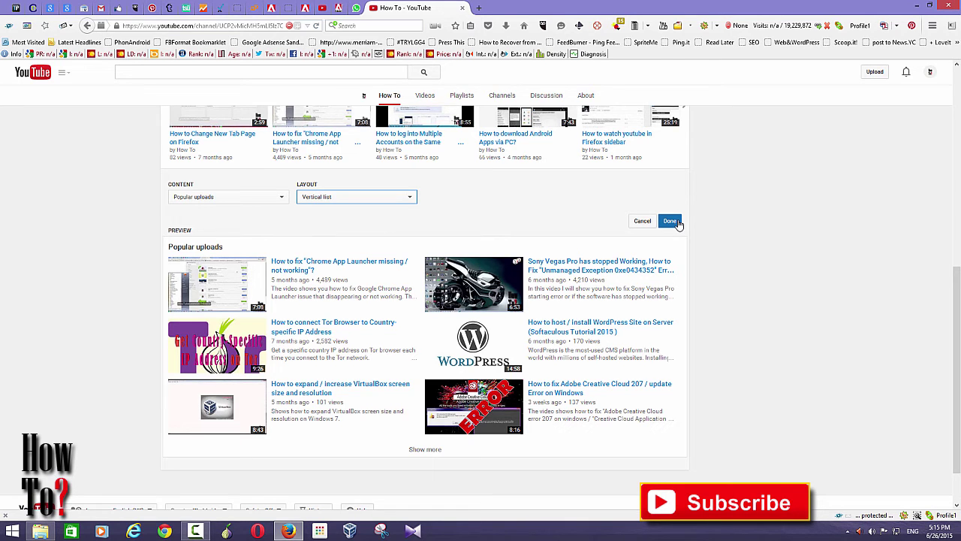
left_click(670, 220)
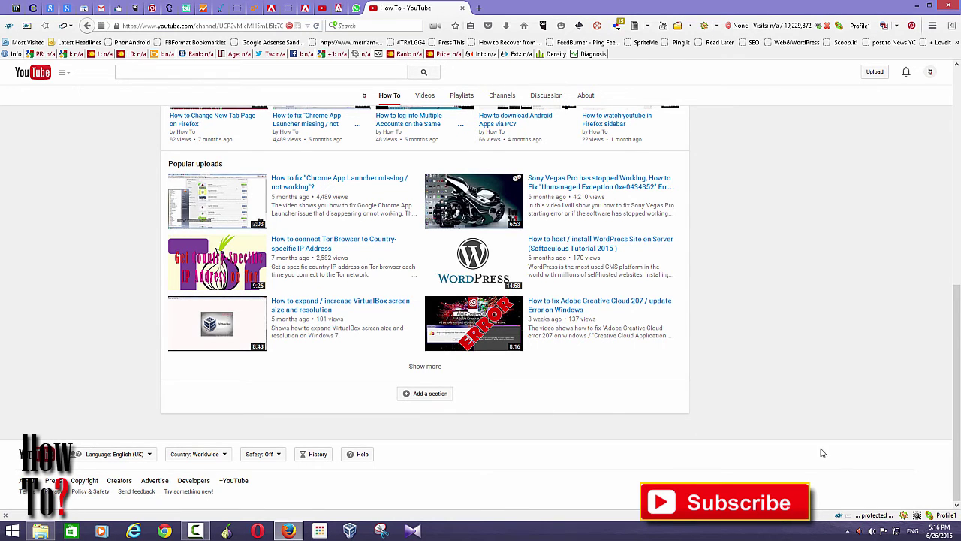
left_click_drag(957, 458, 959, 237)
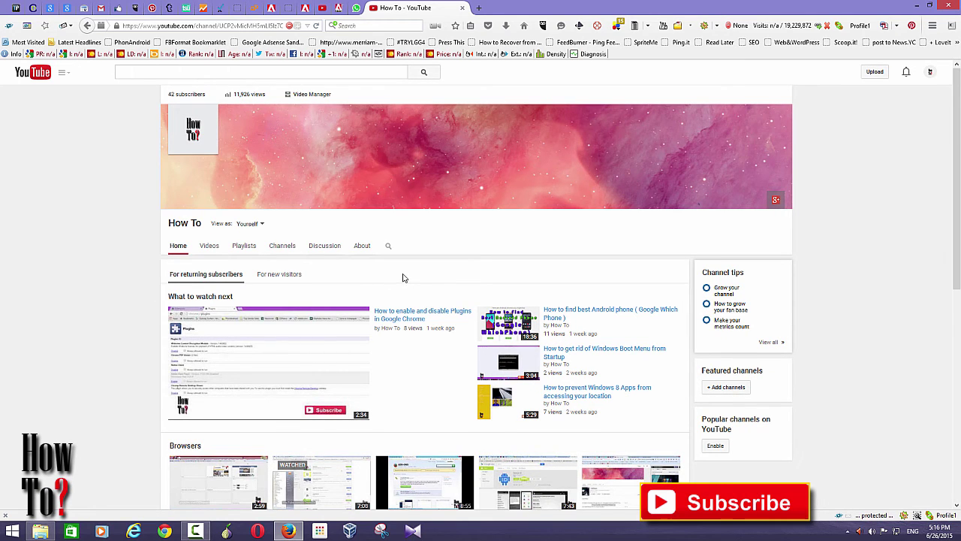
scroll(403, 278, "down", 3)
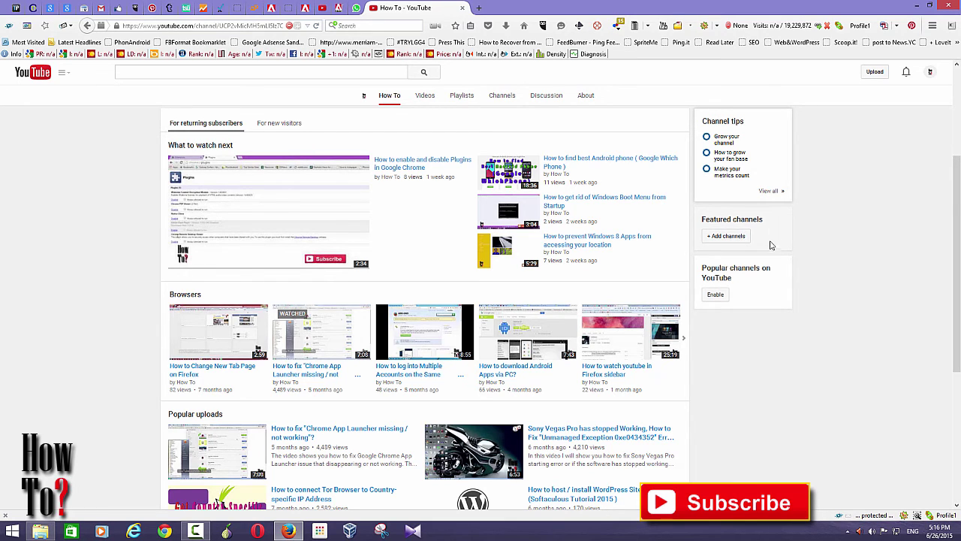
left_click(727, 238)
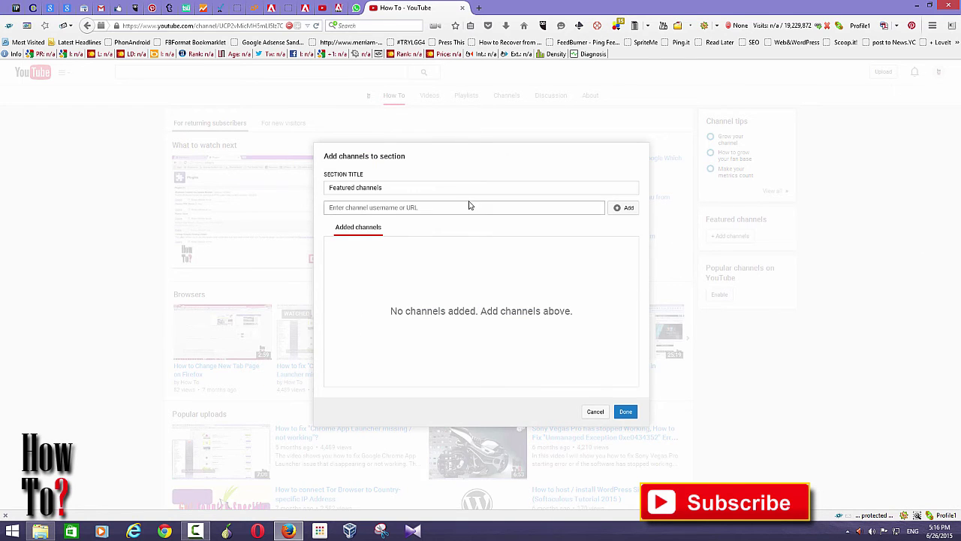
left_click(484, 208)
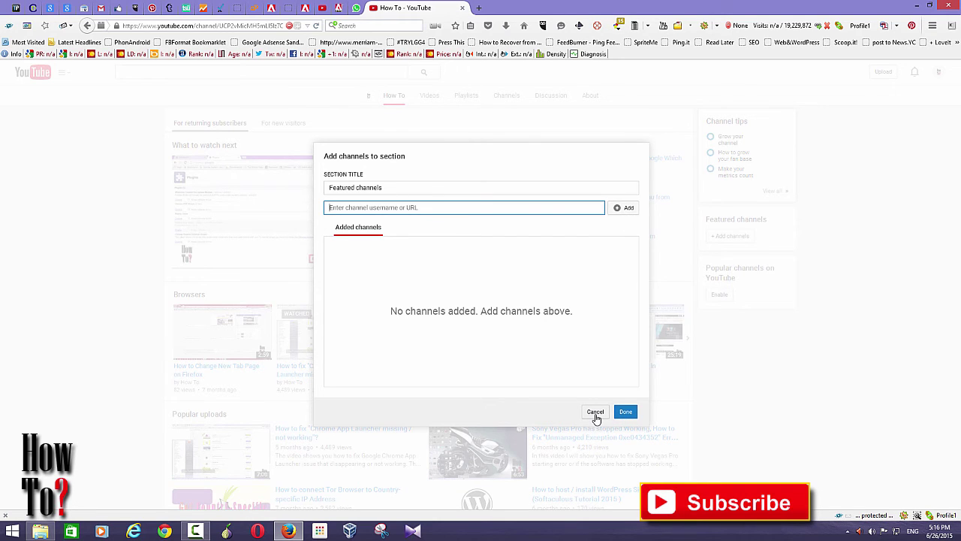
left_click(595, 413)
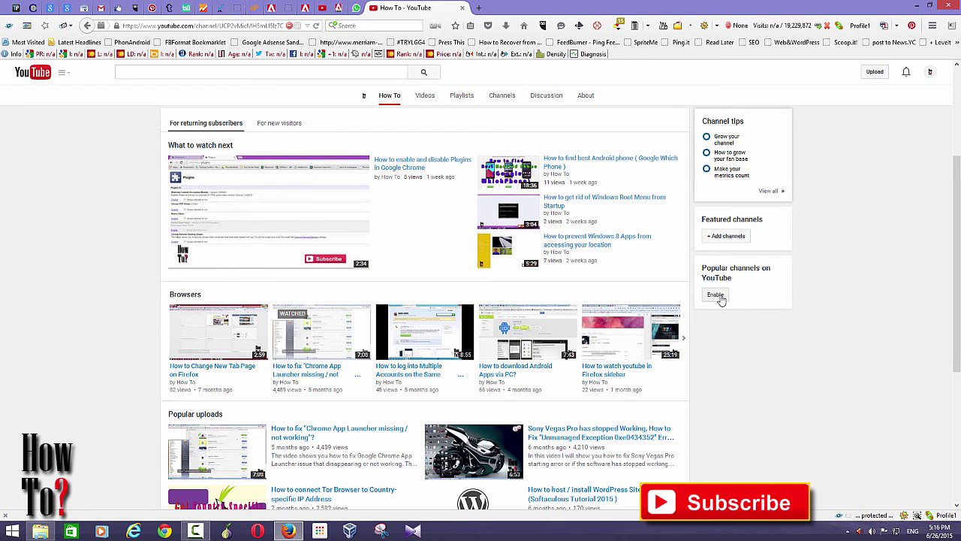
- Enable Popular channels on YouTube and scroll to view its six suggested channels
left_click(718, 292)
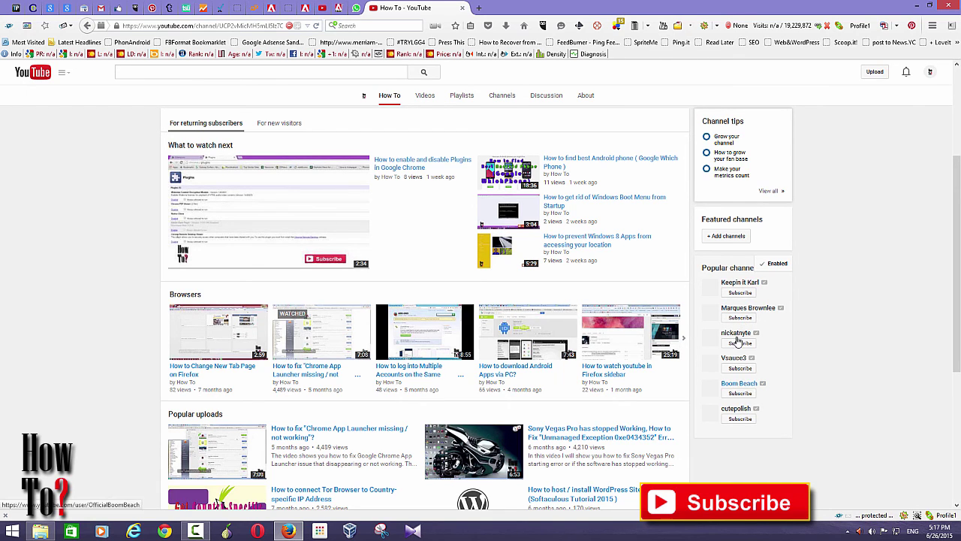
left_click_drag(957, 297, 957, 211)
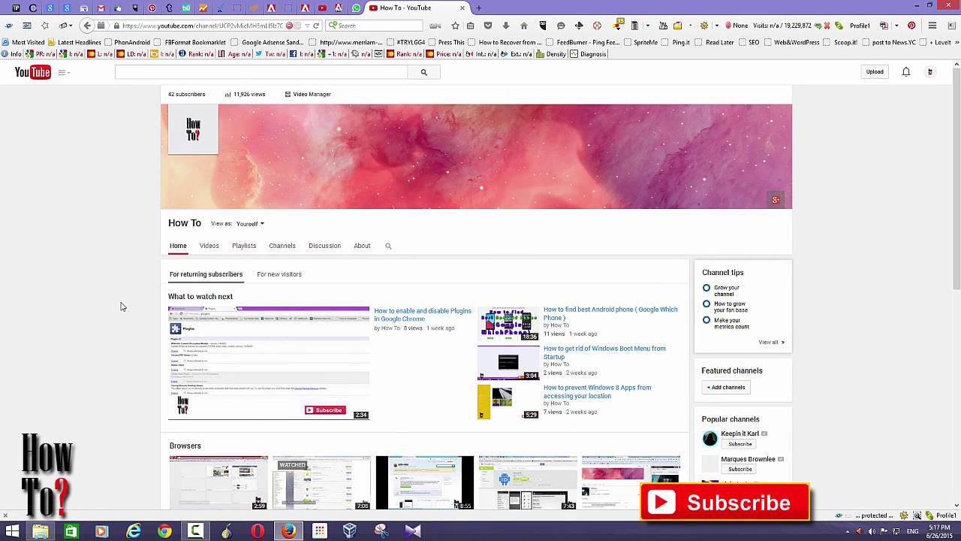